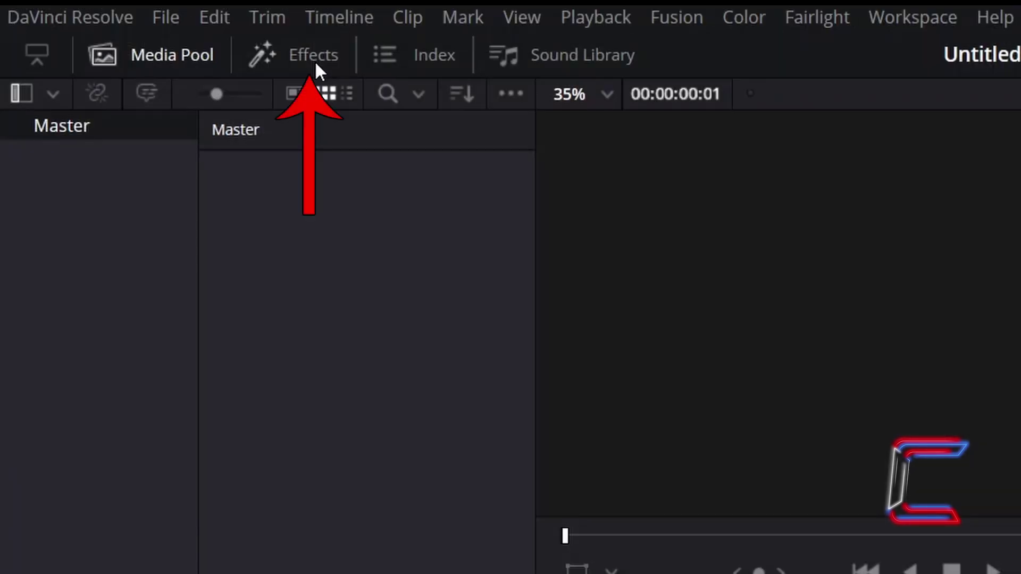
Drag a Text+ title from Toolbox > Titles onto Video 1 and stretch its end to 06:12.
left_click(315, 58)
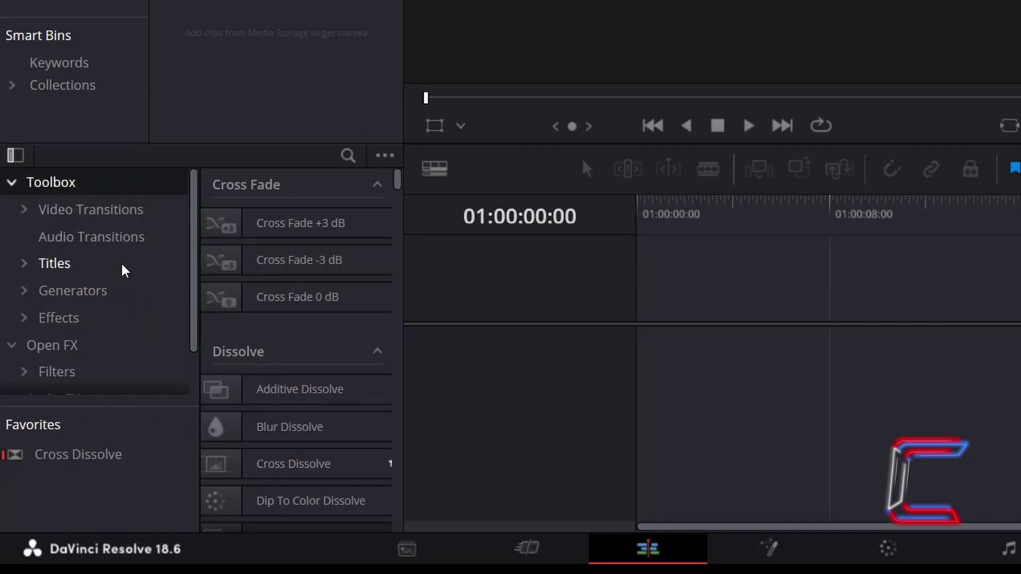
left_click(124, 269)
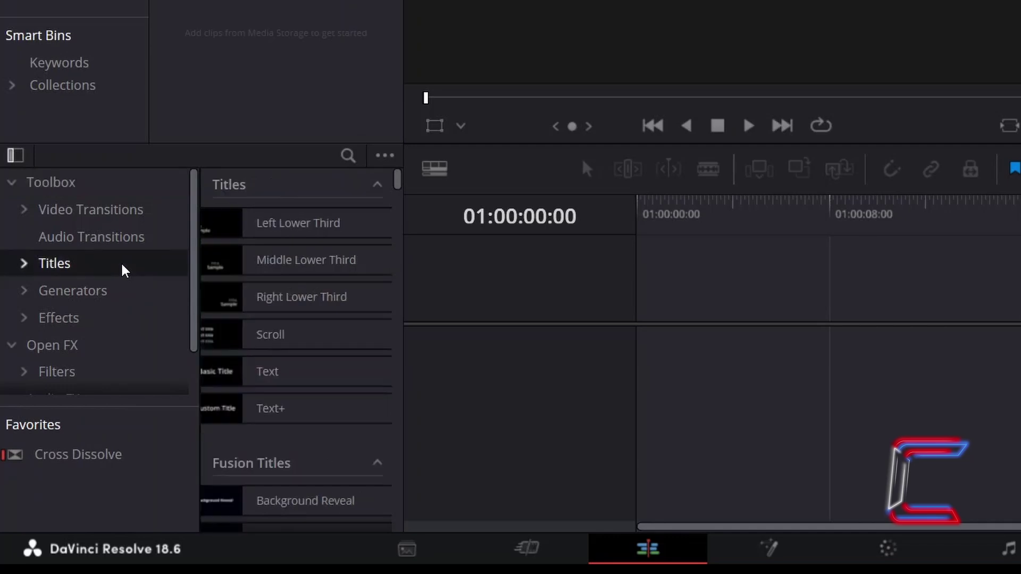
left_click_drag(328, 407, 692, 348)
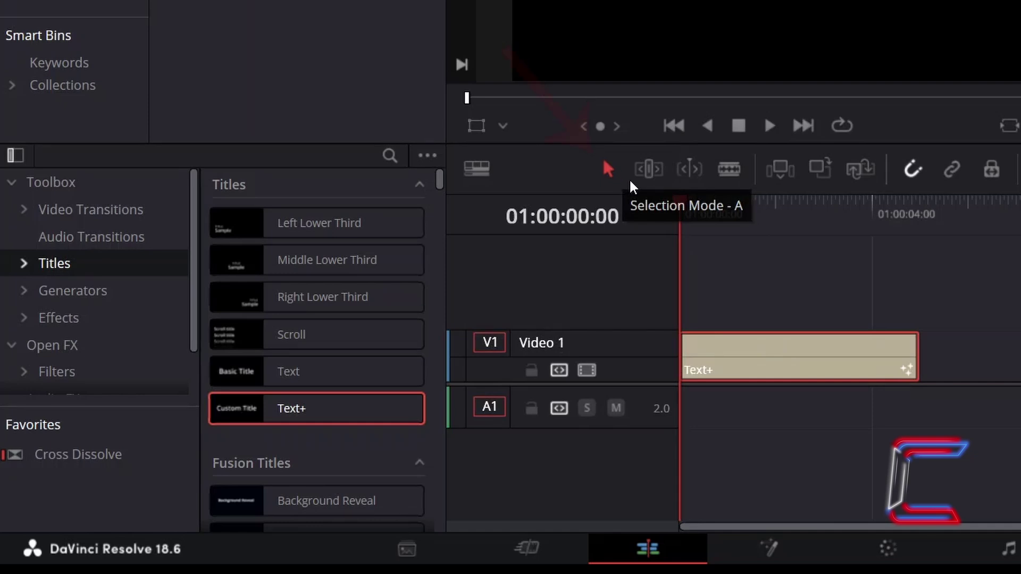
left_click_drag(908, 356, 983, 359)
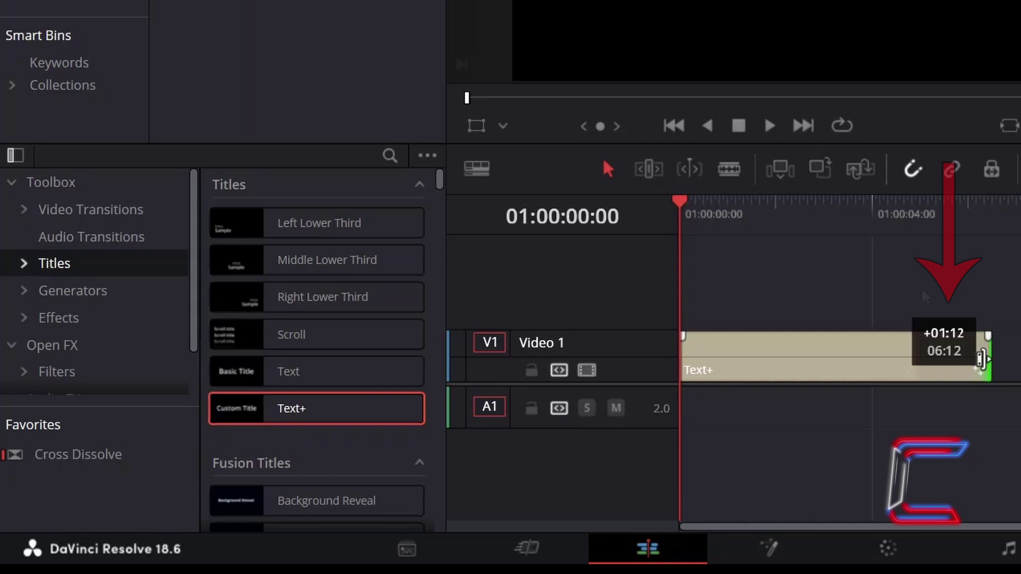
Undo the lengthening, retype the title as 'C0nti Channel Title' and raise its size to 0.15.
key("ctrl+z")
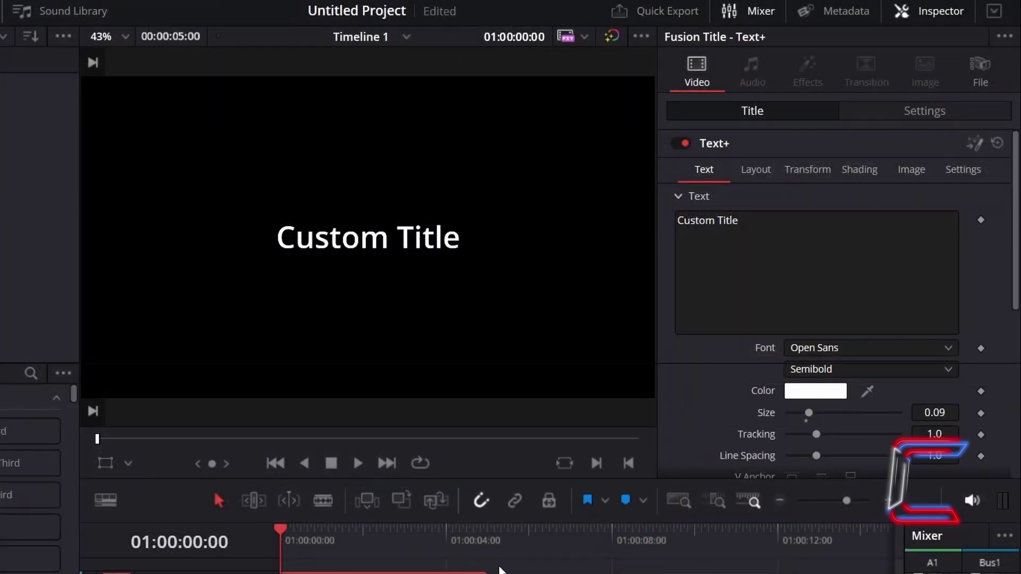
triple_click(692, 220)
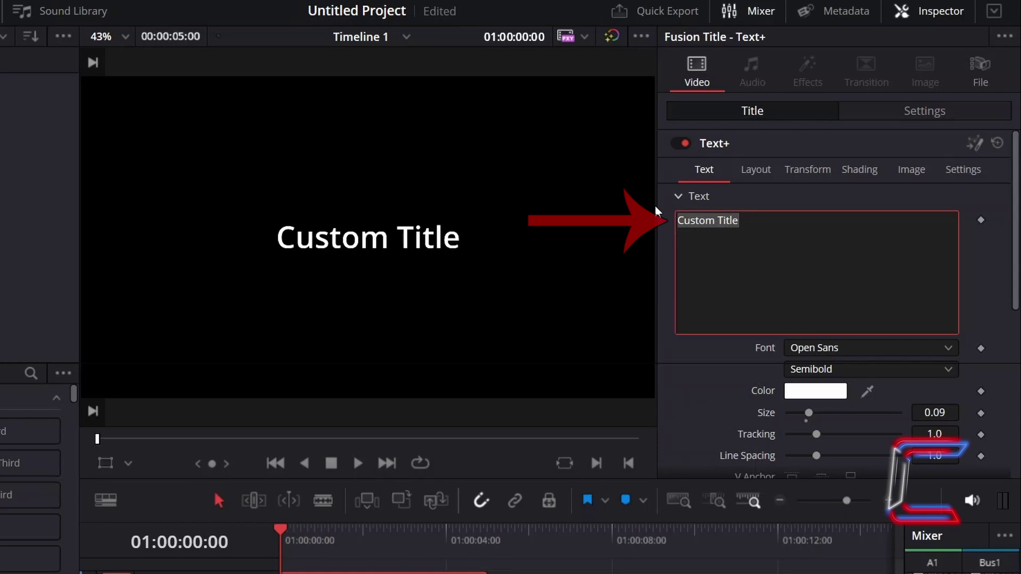
type("C0nti Channel Title")
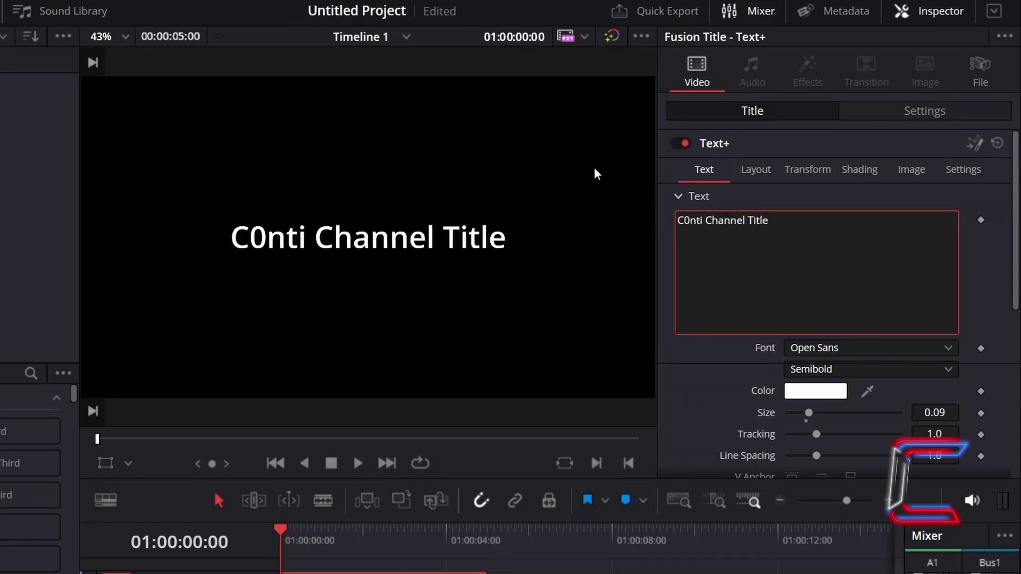
left_click_drag(809, 413, 821, 413)
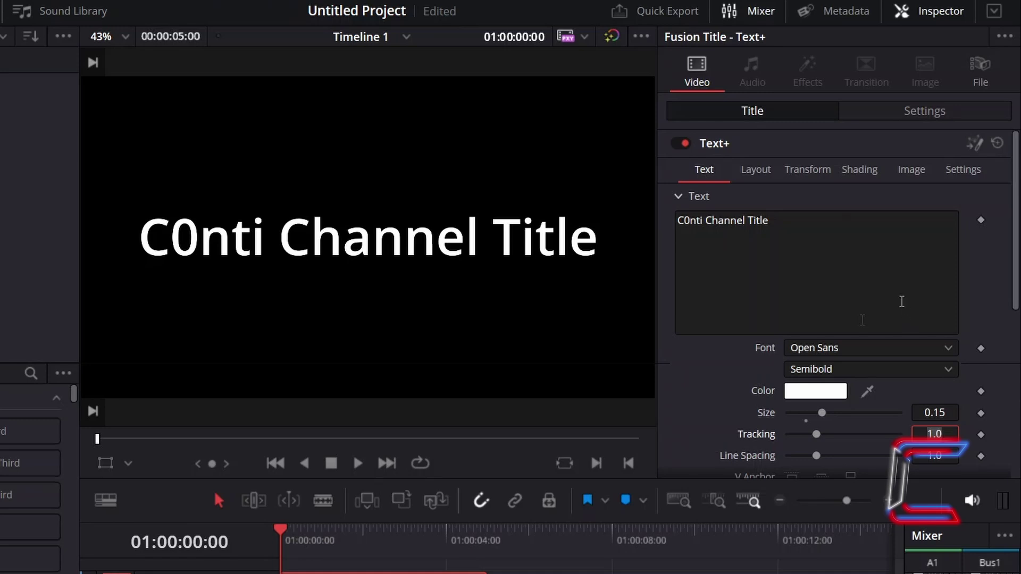
Switch the title's shading type to Gradient with its first colour set to #0055ff.
left_click(857, 184)
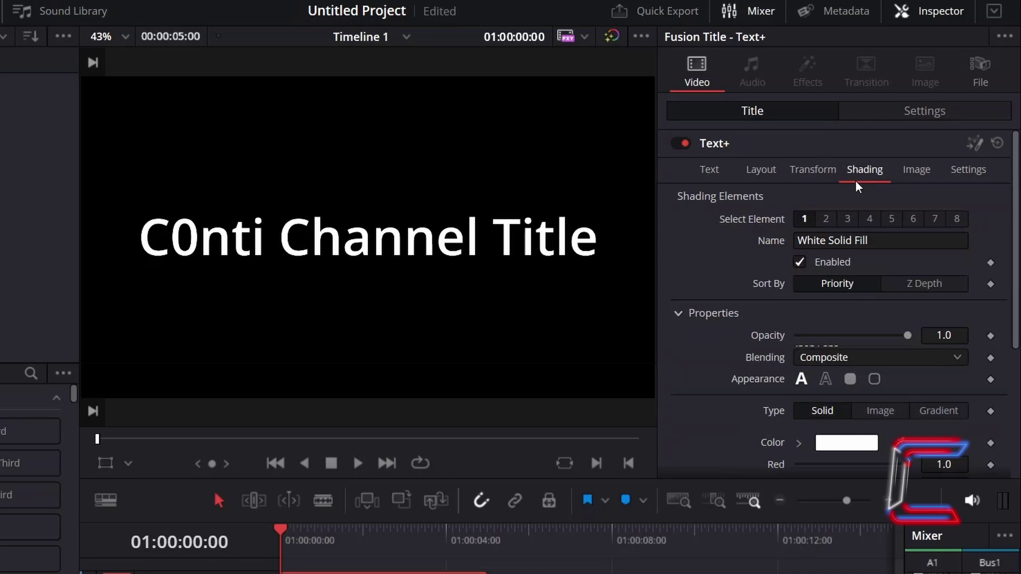
scroll(894, 319, "down", 3)
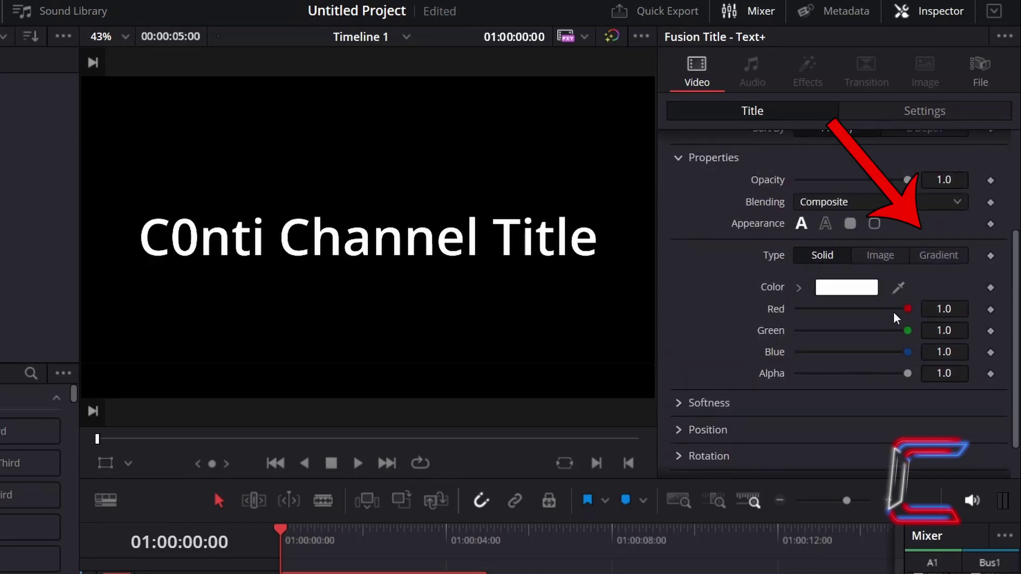
left_click(926, 257)
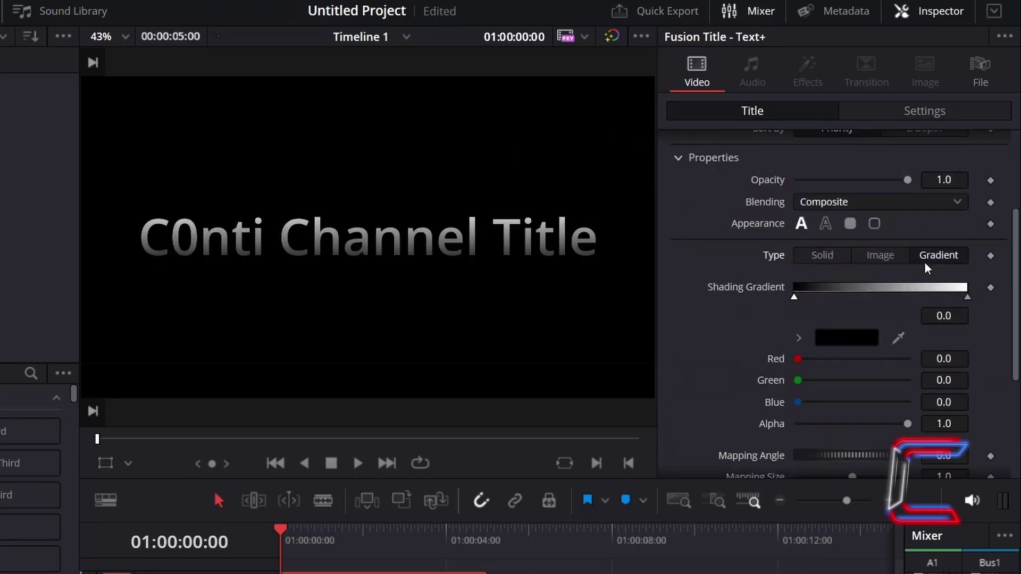
left_click(846, 349)
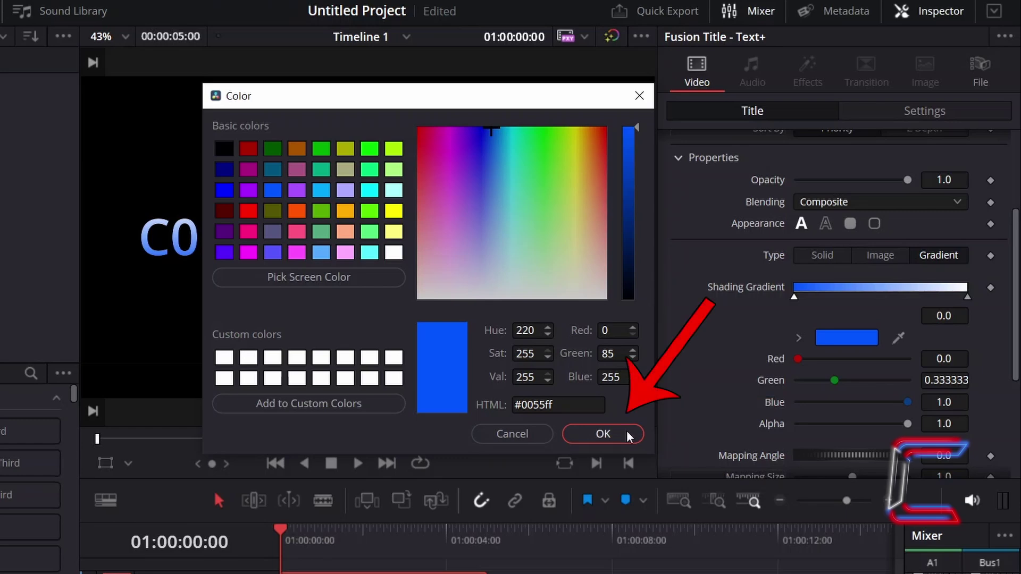
left_click(604, 434)
Set the gradient's mapping angle to 270 and its mapping level to Line.
scroll(713, 319, "down", 3)
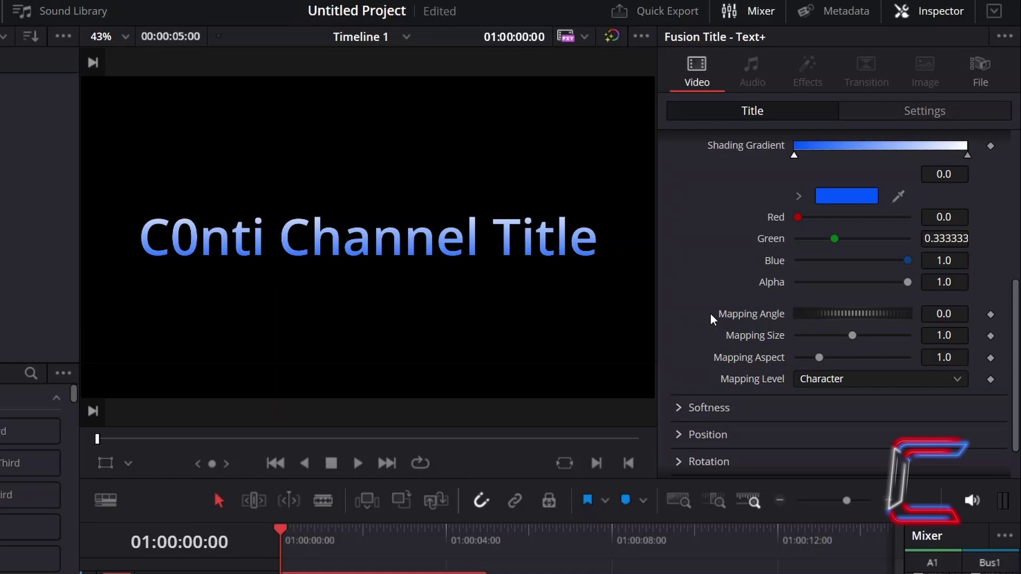
left_click(959, 314)
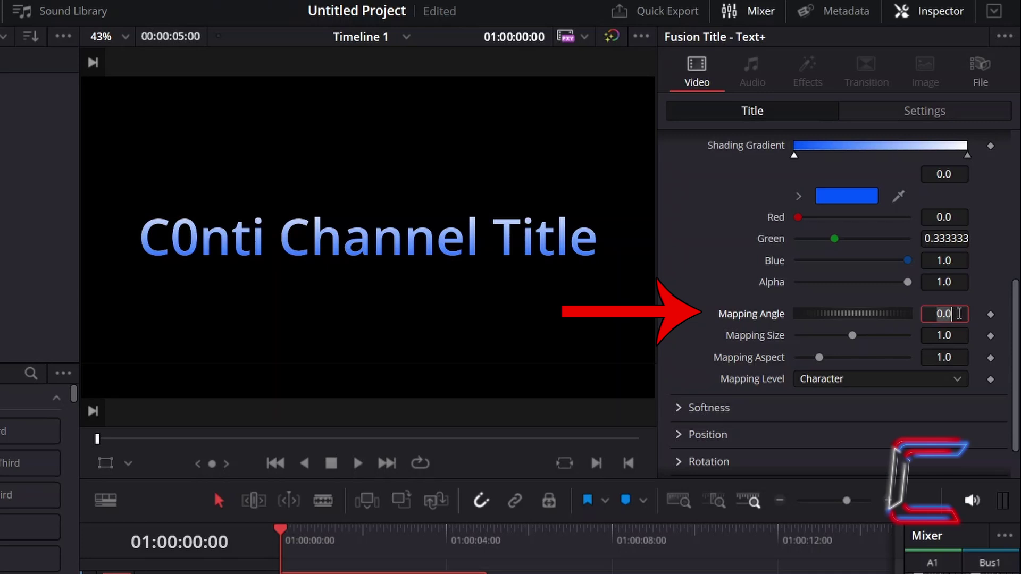
type("270")
key("Tab")
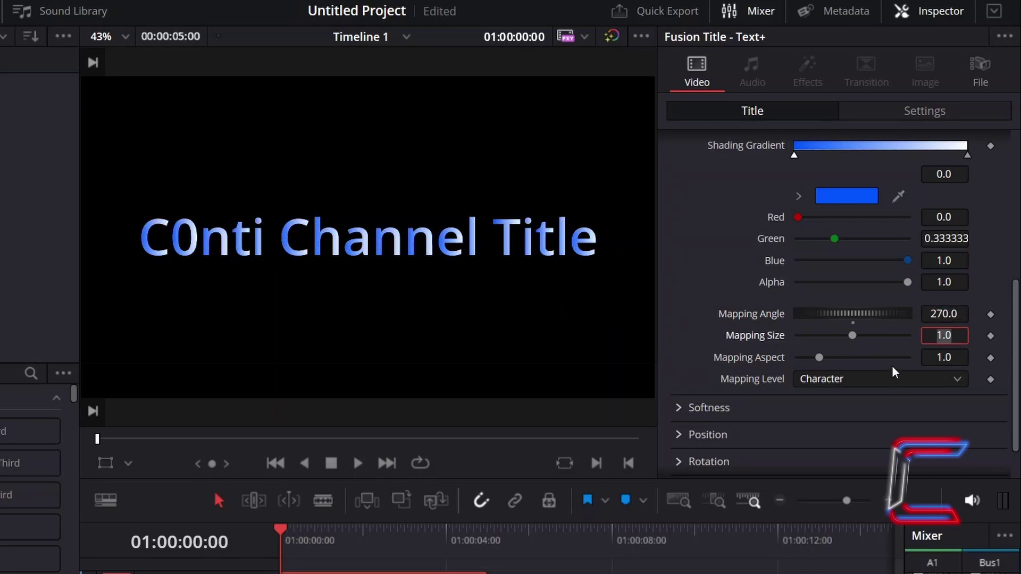
left_click(886, 380)
left_click(820, 439)
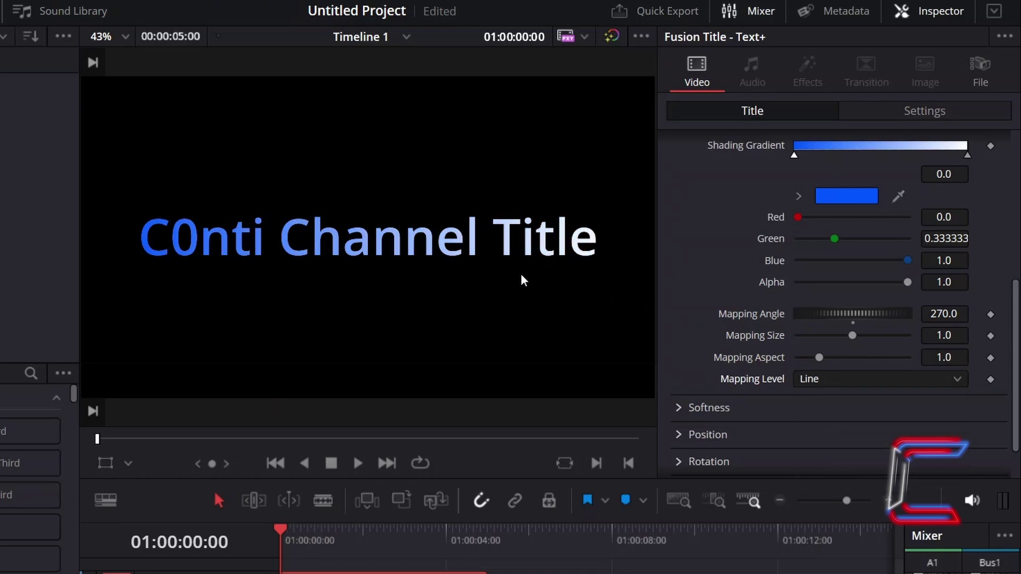
Add a gradient stop at 0.184079 and colour it blue #0055ff.
scroll(828, 201, "up", 2)
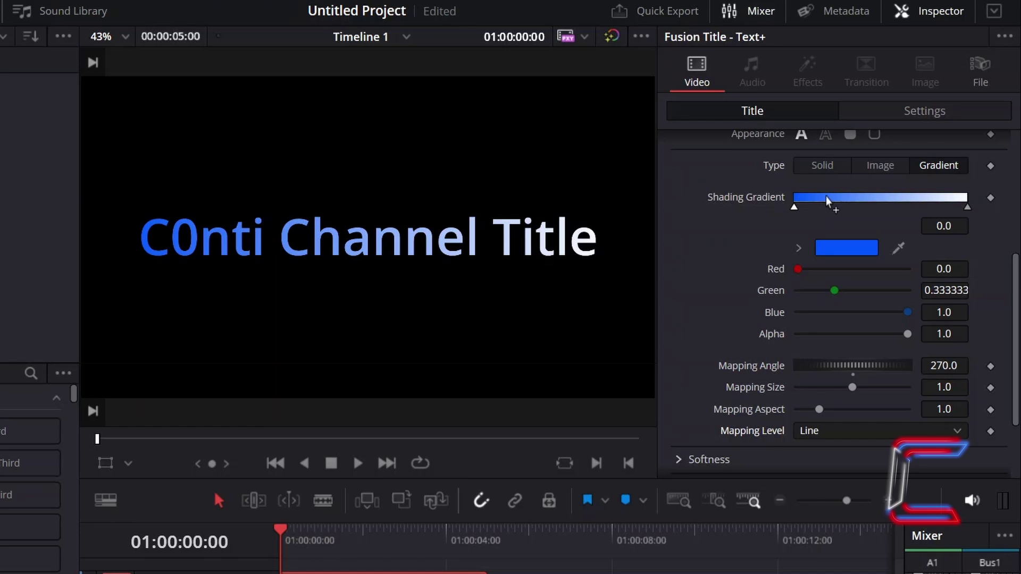
left_click(828, 201)
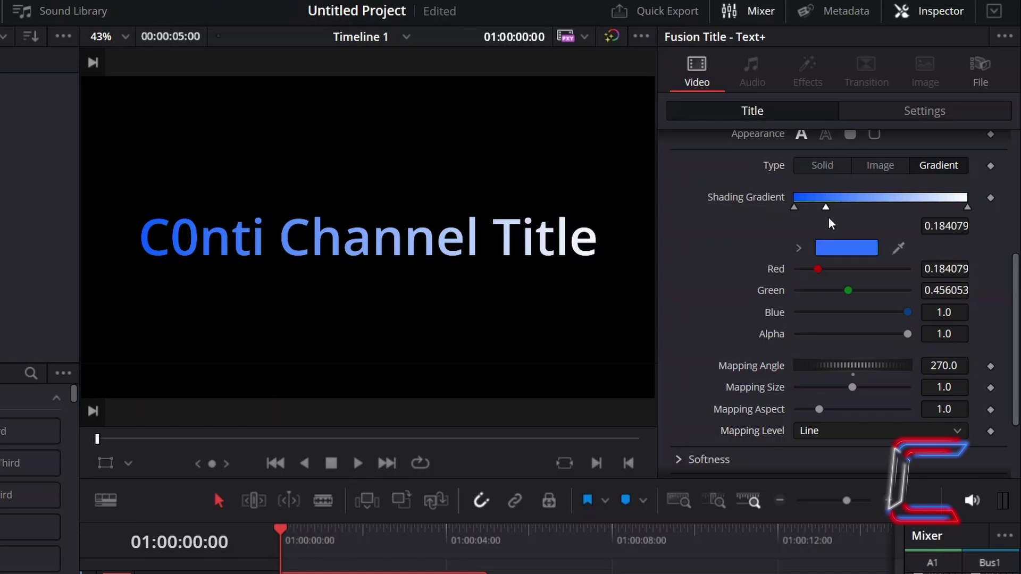
left_click(844, 248)
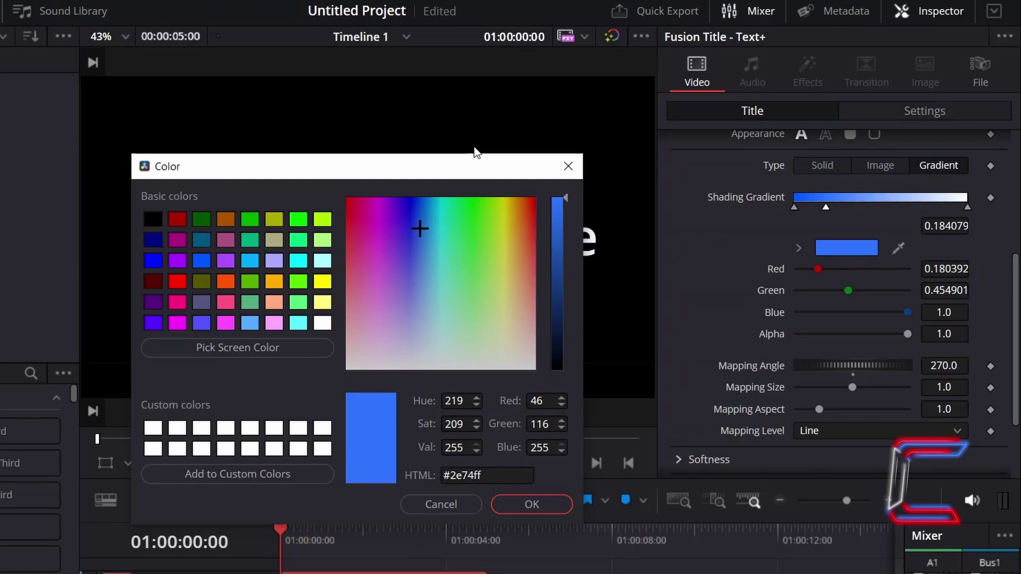
left_click_drag(477, 173, 534, 111)
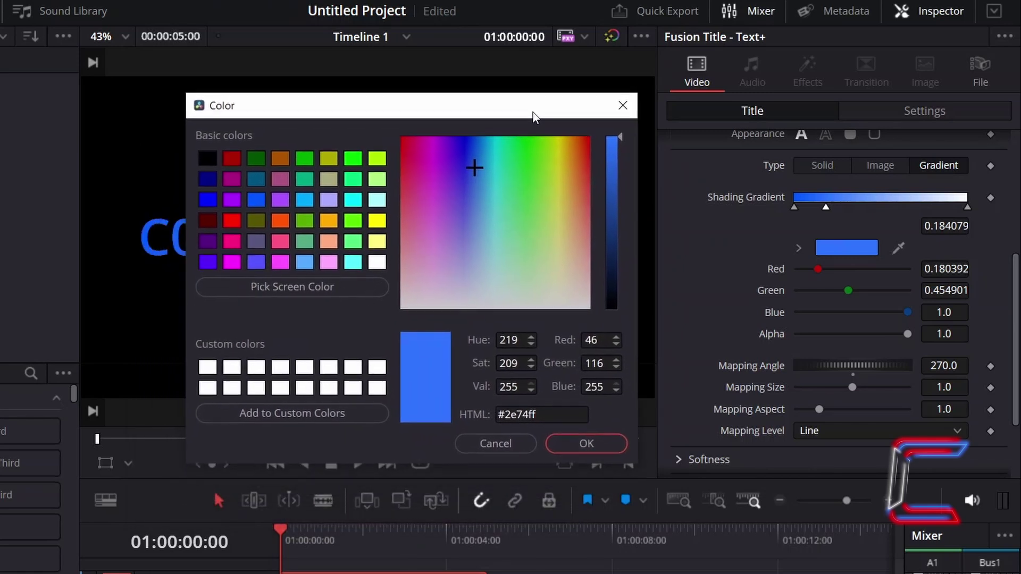
left_click(264, 198)
left_click_drag(466, 113, 480, 108)
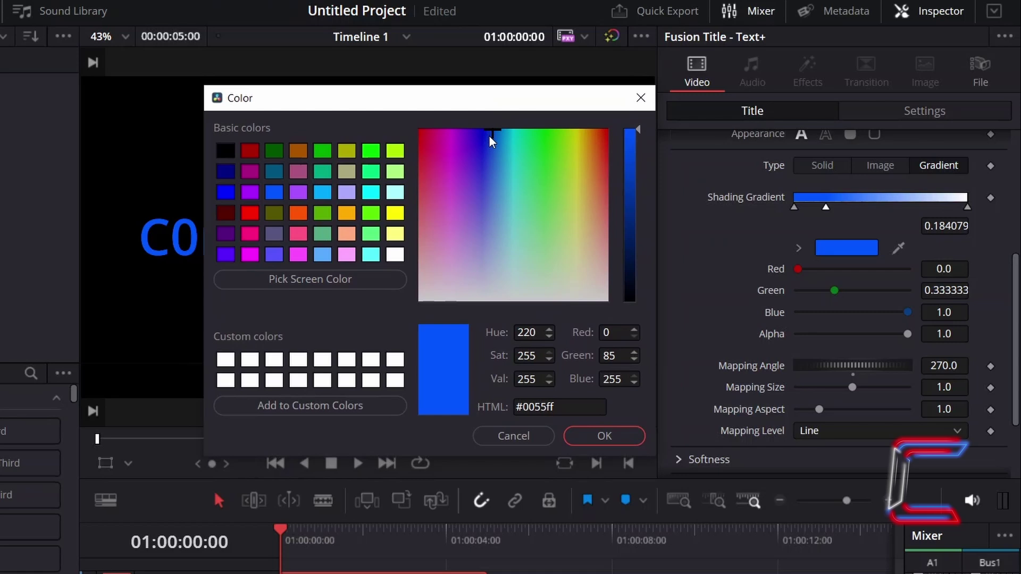
left_click(630, 435)
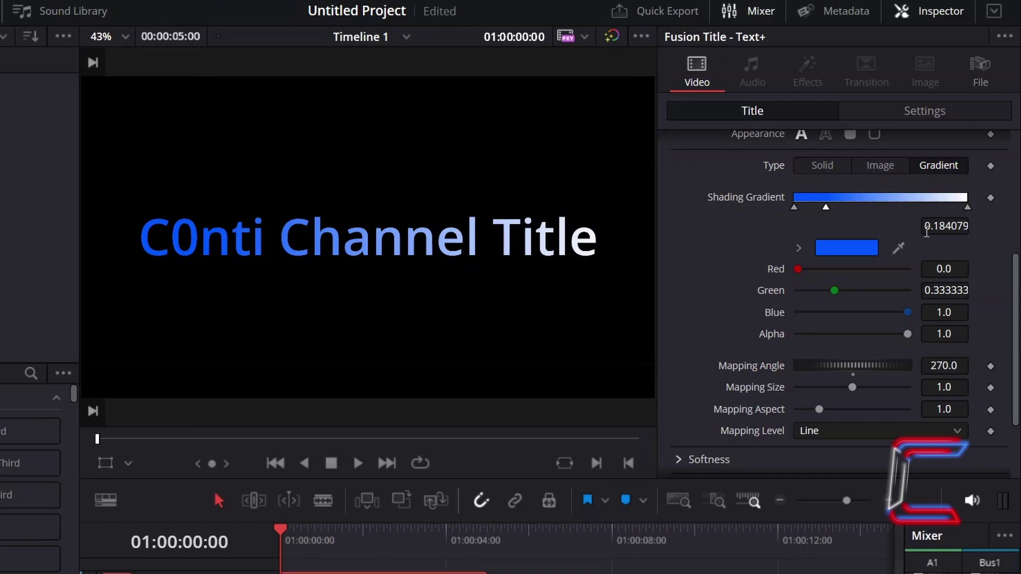
Rearrange the gradient stops, dragging white toward 0.6 and the middle blue near 0.29.
left_click(794, 206)
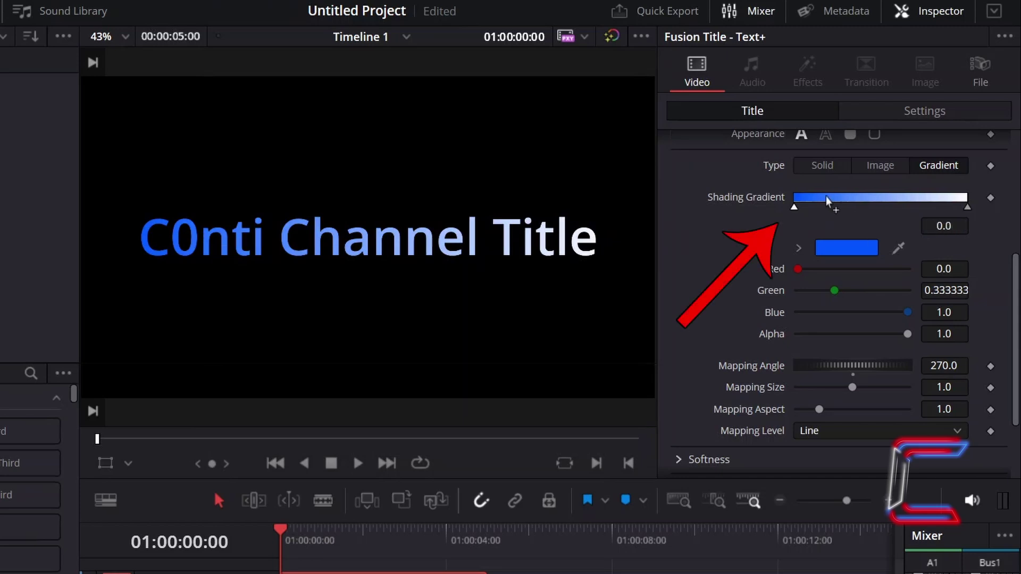
left_click(827, 202)
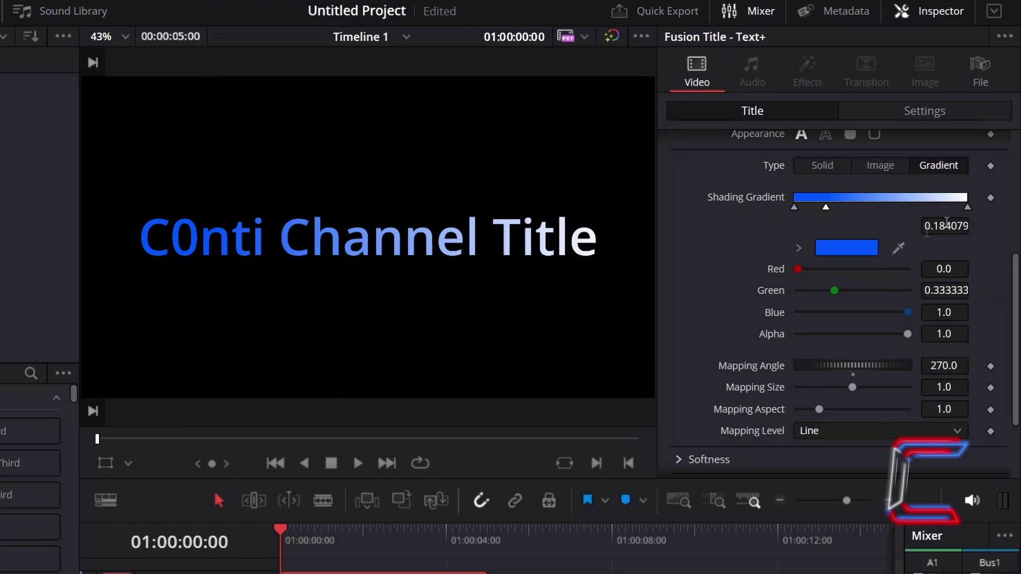
left_click(967, 207)
left_click_drag(967, 208, 852, 208)
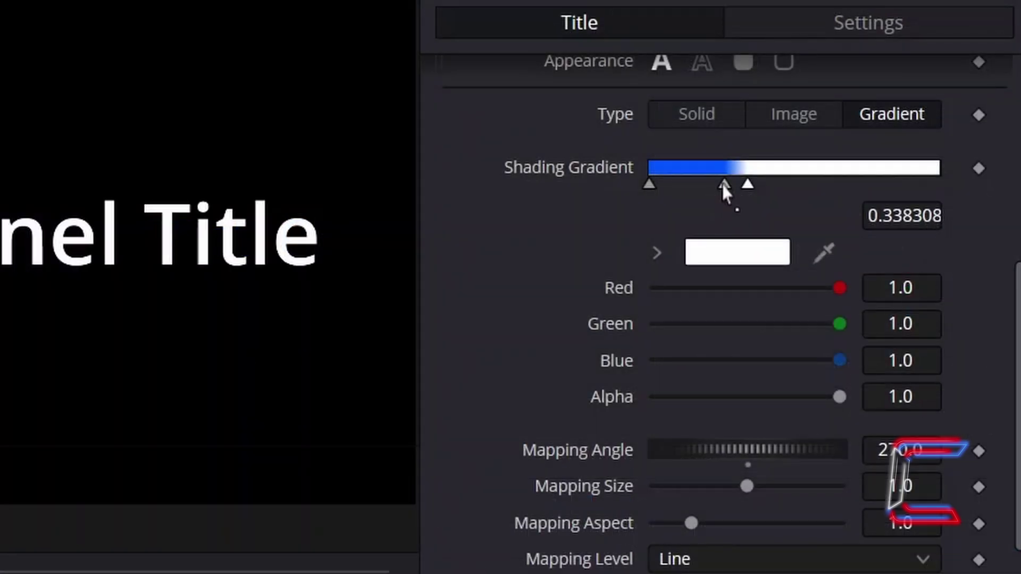
mouse_move(723, 184)
left_mouse_down()
mouse_move(751, 193)
mouse_move(733, 187)
left_mouse_up()
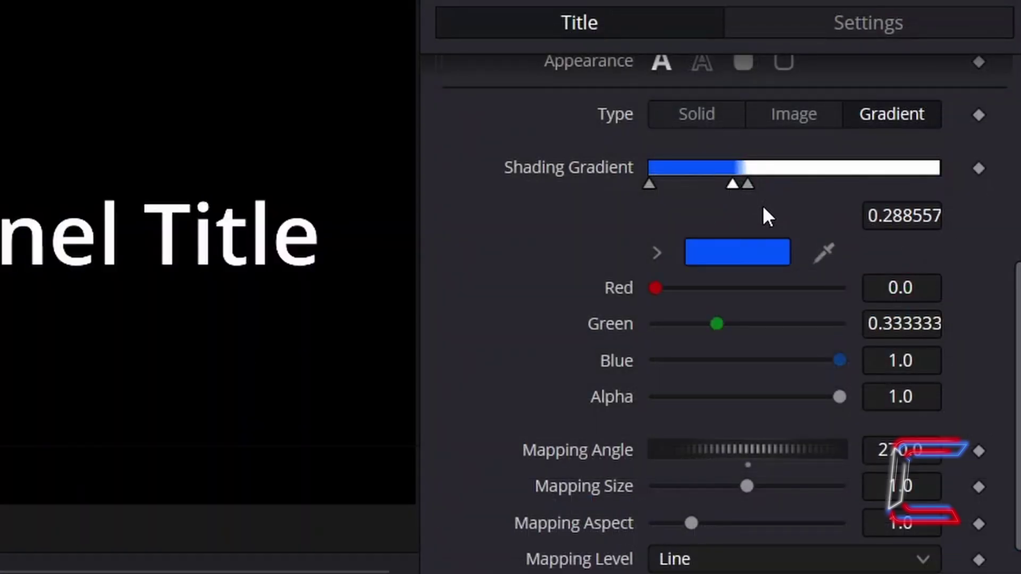
left_click(901, 215)
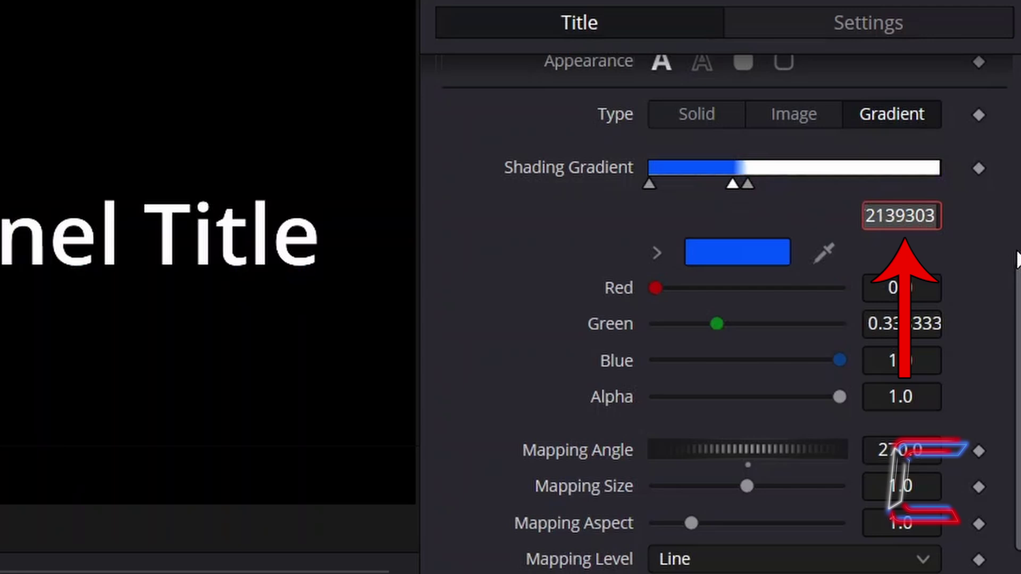
key("Return")
Set the white gradient stop's position to exactly 0.3.
mouse_move(749, 186)
left_mouse_down()
mouse_move(757, 187)
mouse_move(747, 187)
left_mouse_up()
left_click(902, 218)
key("BackSpace")
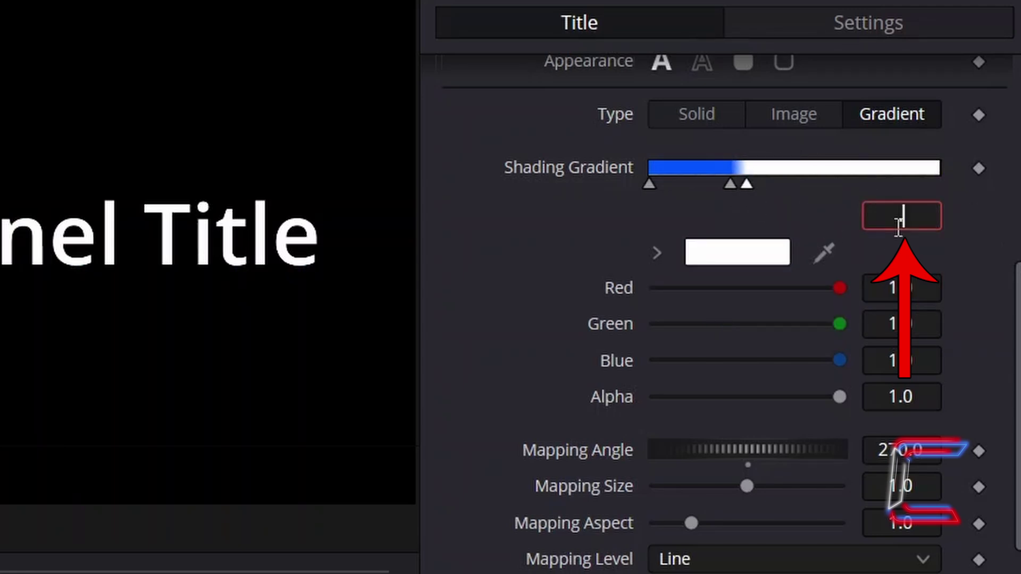
type("0.3")
key("Tab")
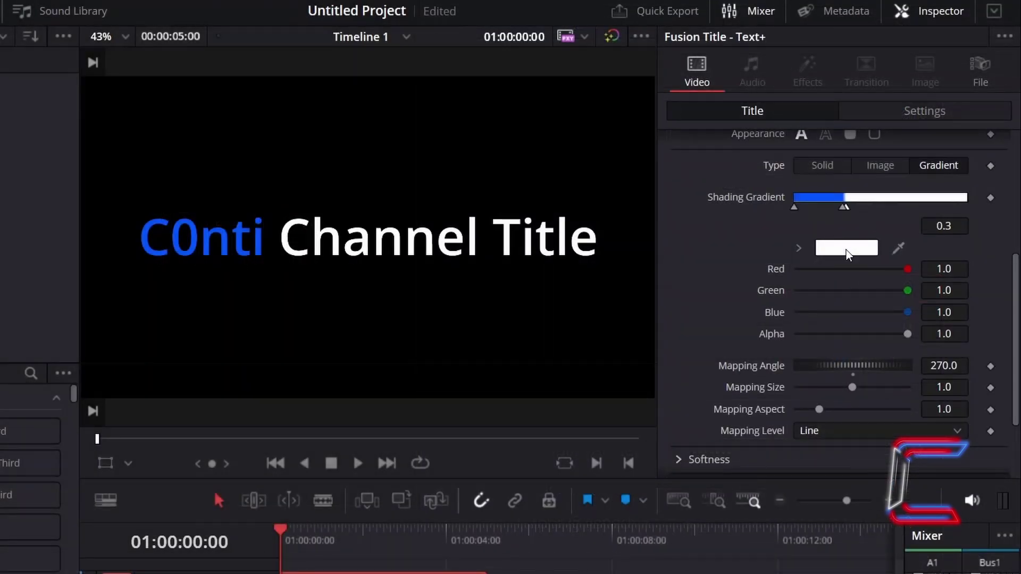
Recolour the white gradient stop pure red.
left_click(847, 249)
left_click(249, 197)
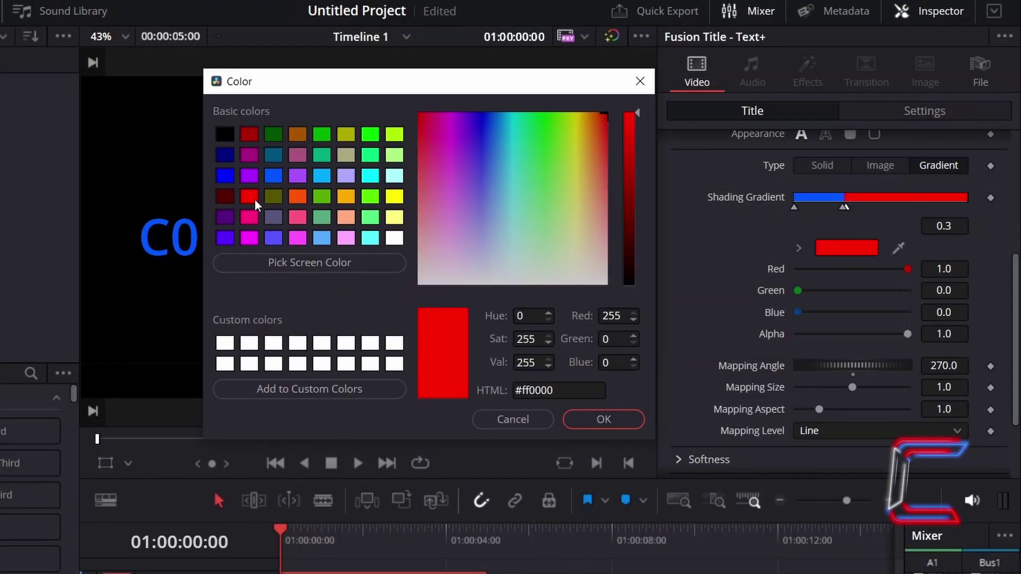
left_click(622, 421)
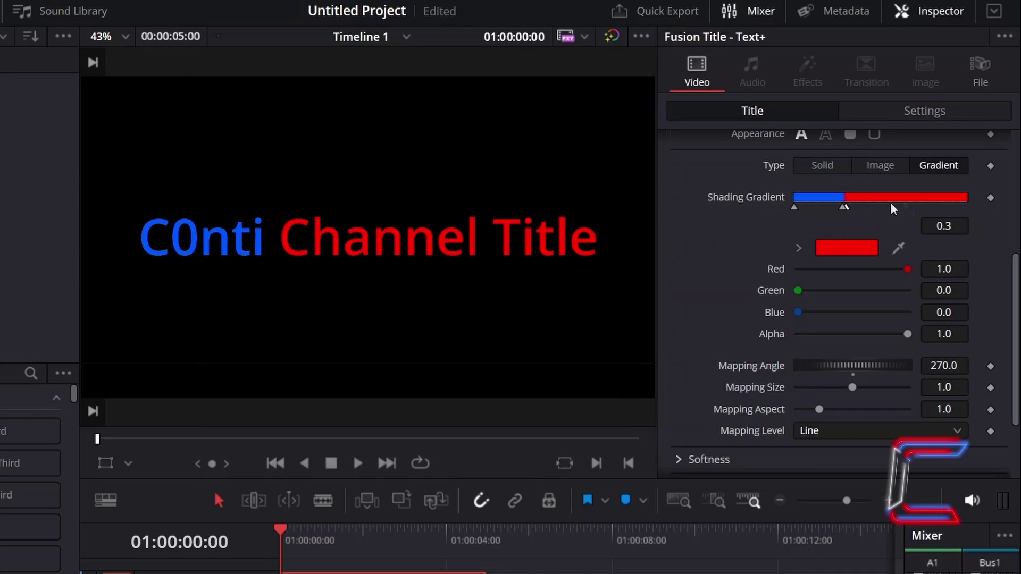
Add two more gradient stops further right, keeping the first red and preparing the last for yellow.
left_click(906, 205)
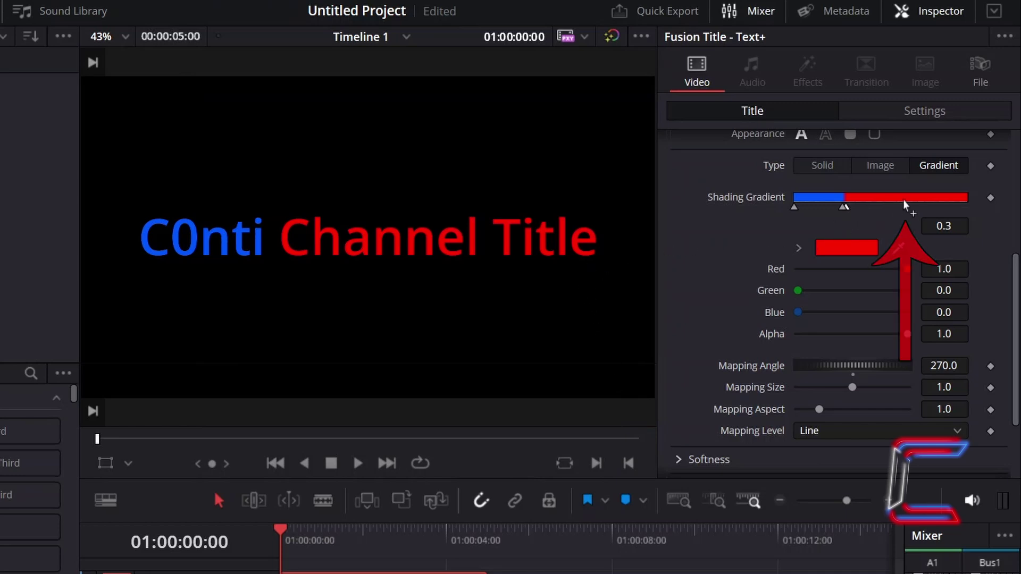
left_click(846, 248)
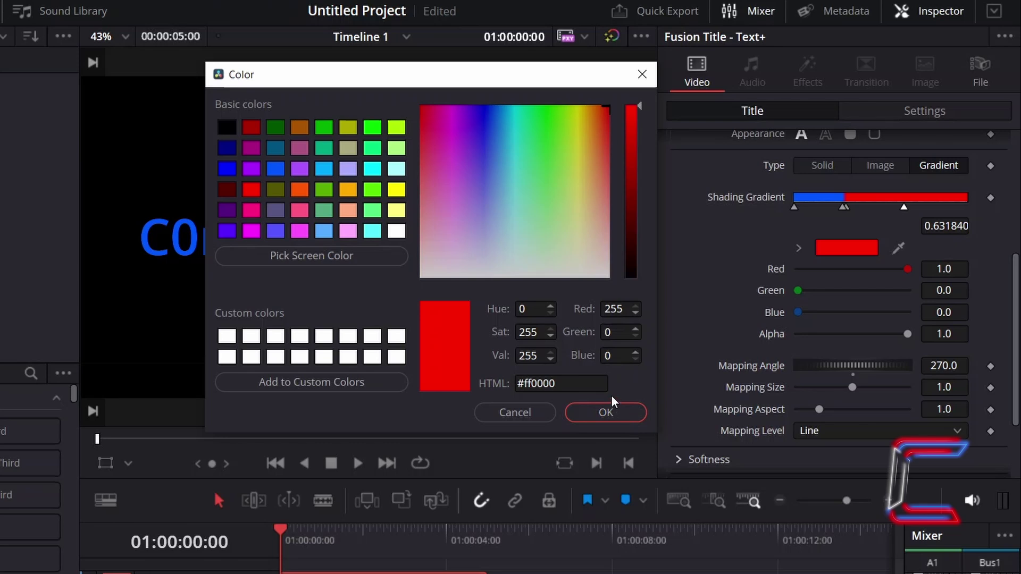
left_click(607, 412)
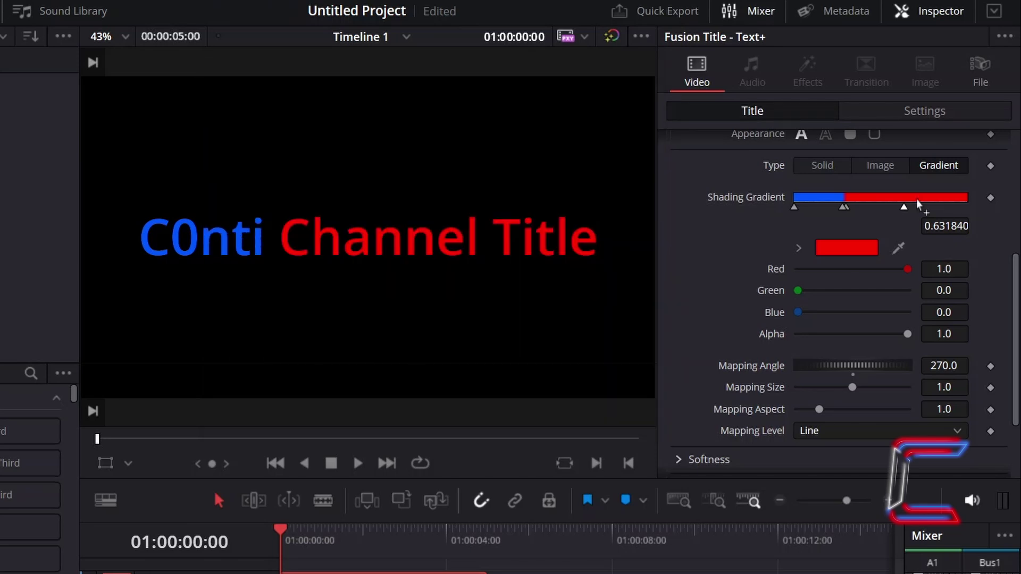
left_click(917, 204)
left_click(851, 250)
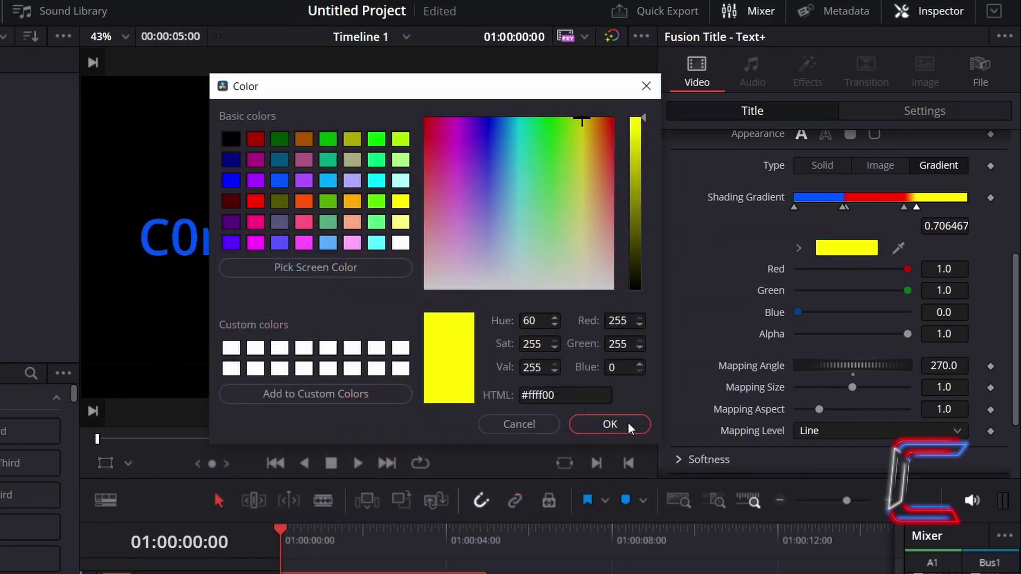
Make the newest stop yellow and place the red stop at position 0.71.
left_click(627, 422)
left_click_drag(903, 207, 918, 207)
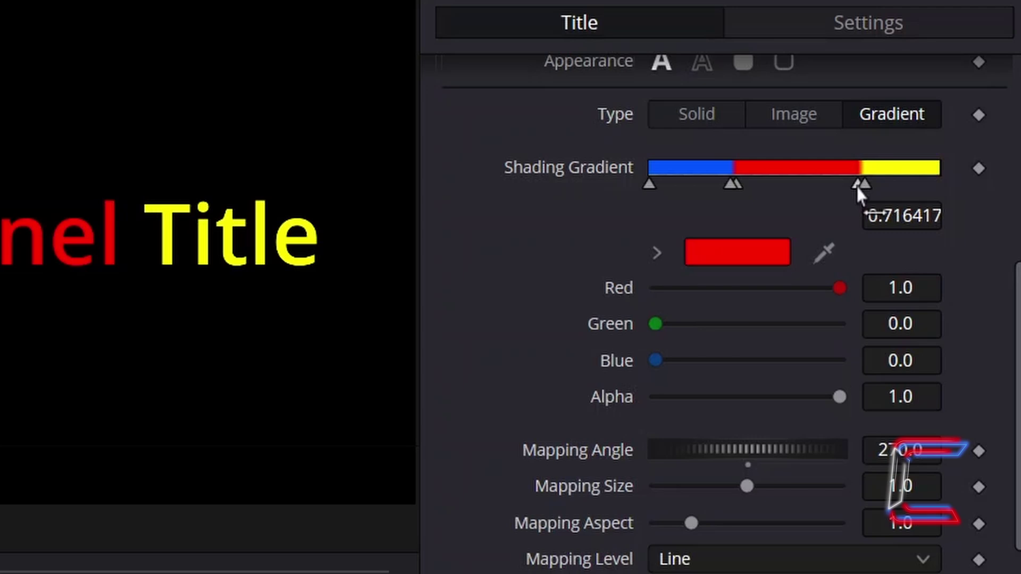
left_click(957, 230)
type(".71")
key("Tab")
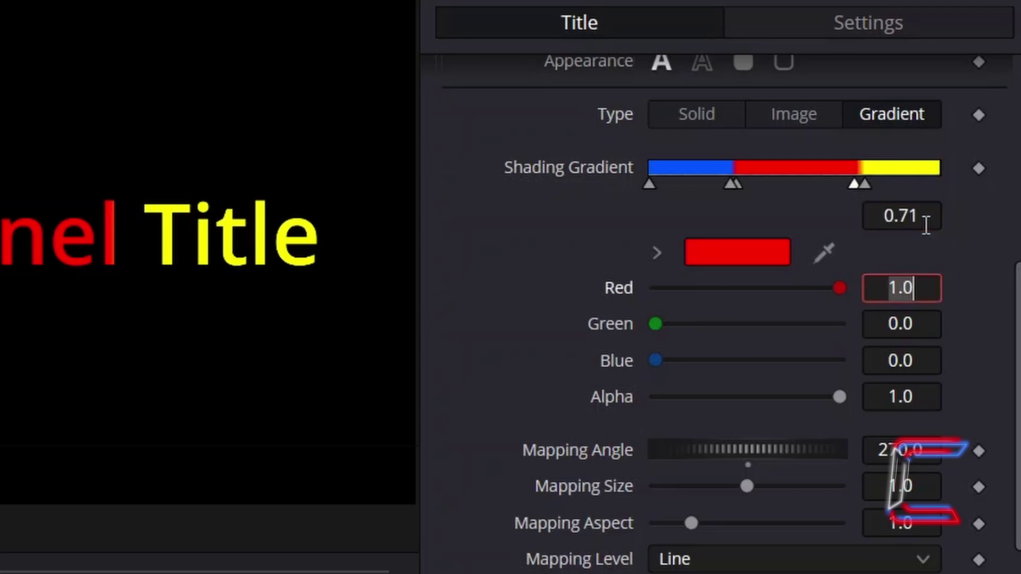
Set the yellow stop's position to .73, settling it at 0.74.
left_click(867, 185)
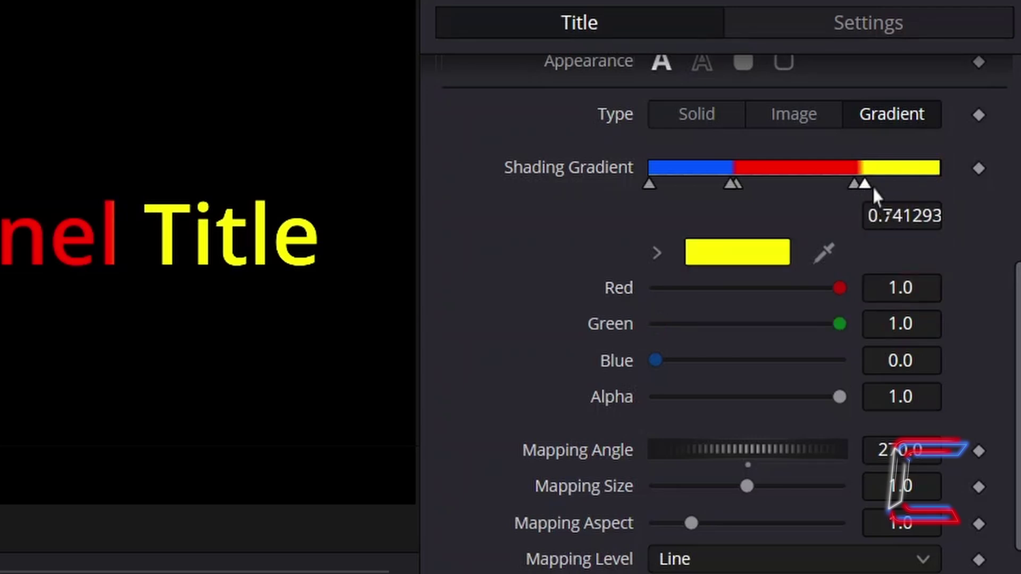
double_click(901, 226)
key("BackSpace")
type(".73")
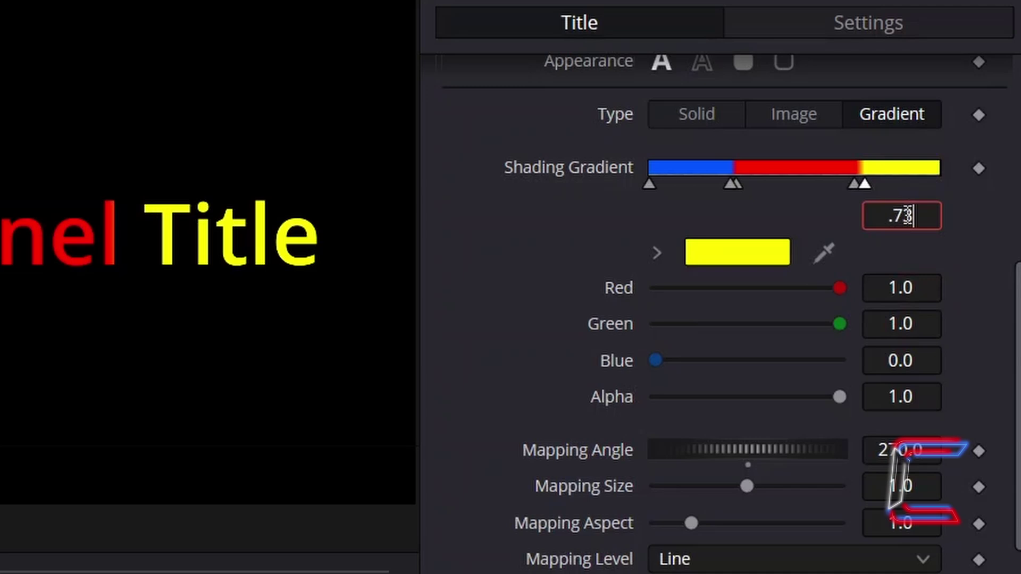
key("Tab")
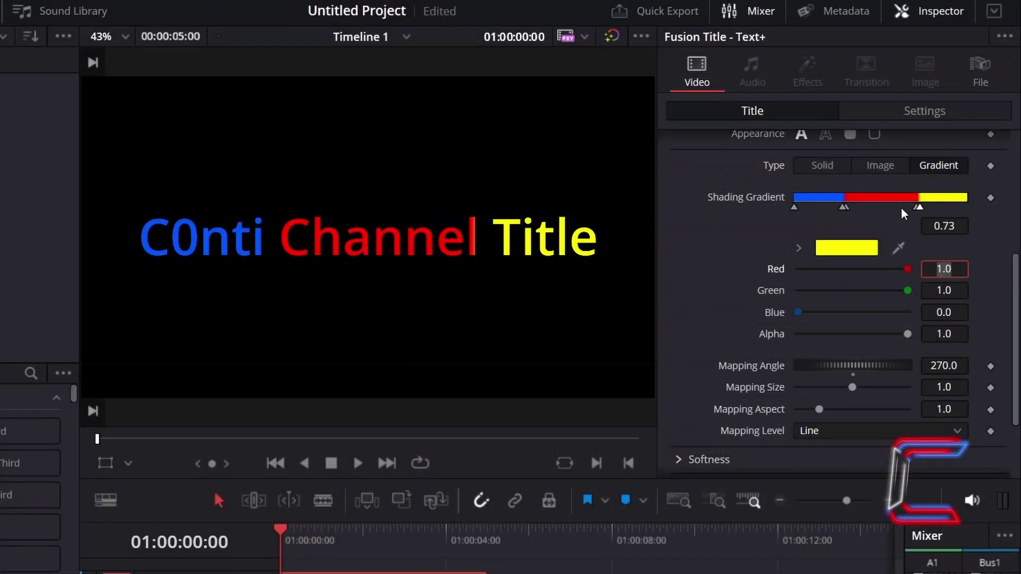
left_click(909, 253)
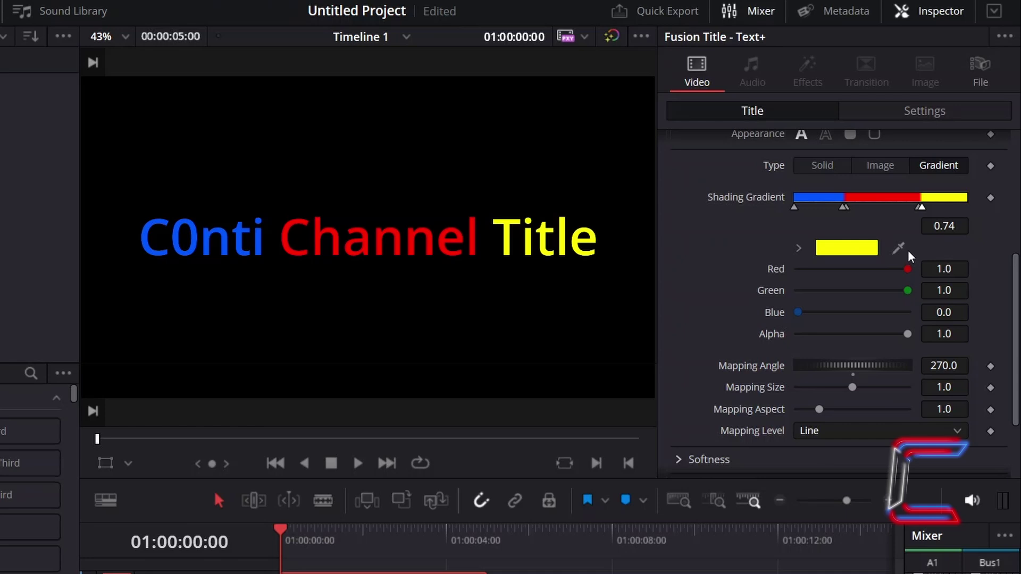
Set Transform to apply to Words and drag word spacing down to 0.0.
scroll(911, 257, "up", 5)
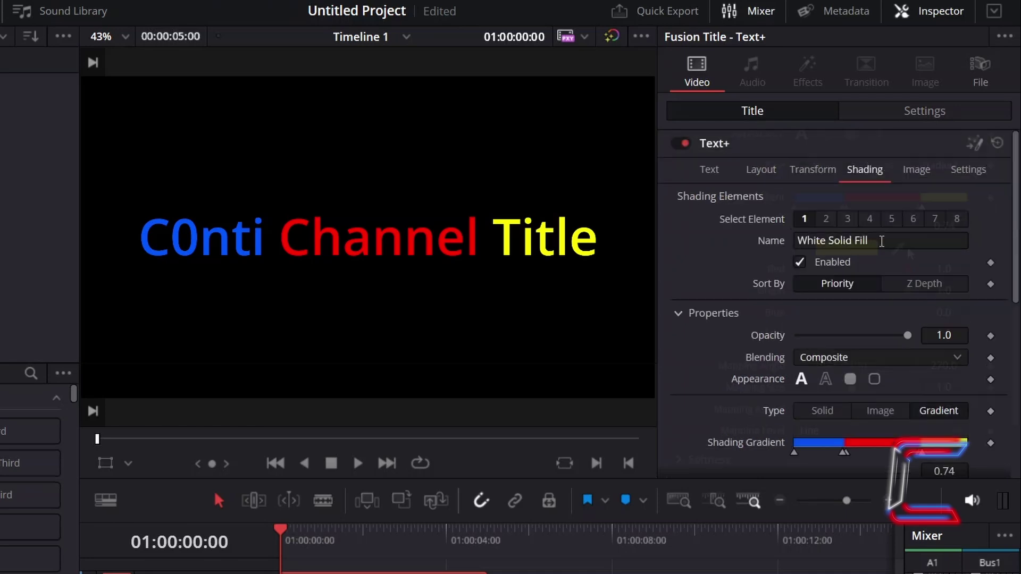
left_click(818, 180)
left_click(865, 221)
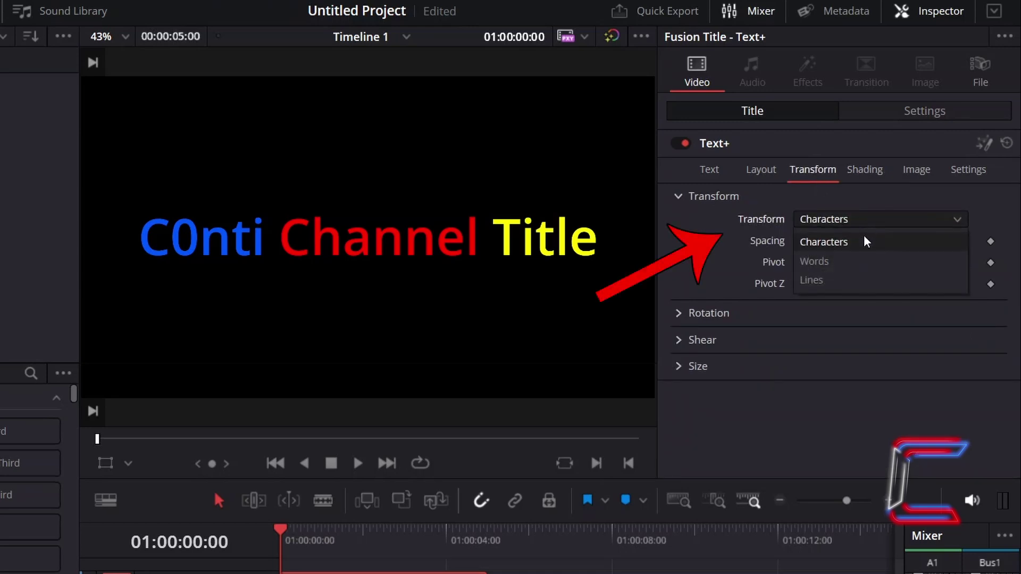
left_click(866, 265)
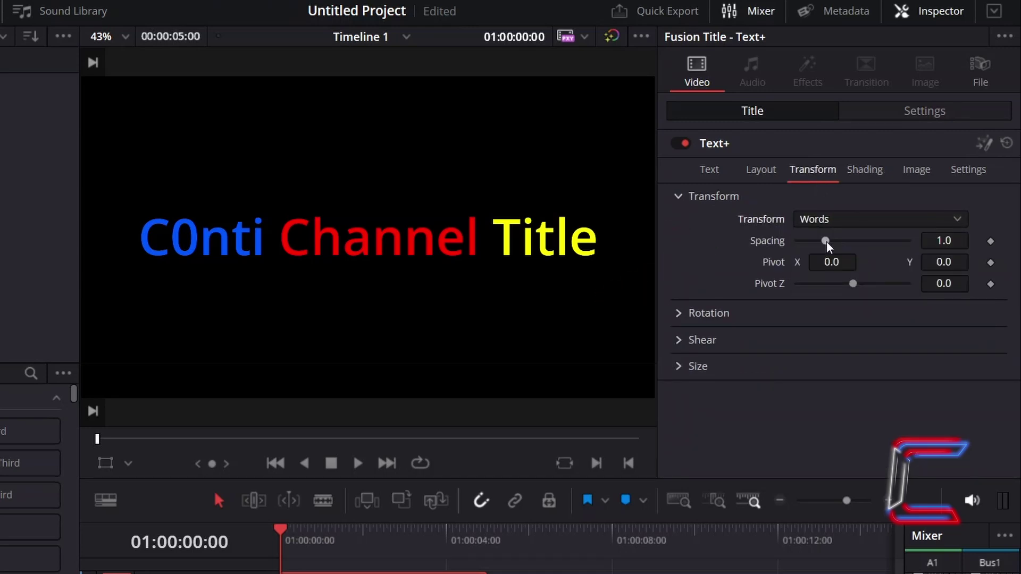
left_click_drag(826, 240, 775, 224)
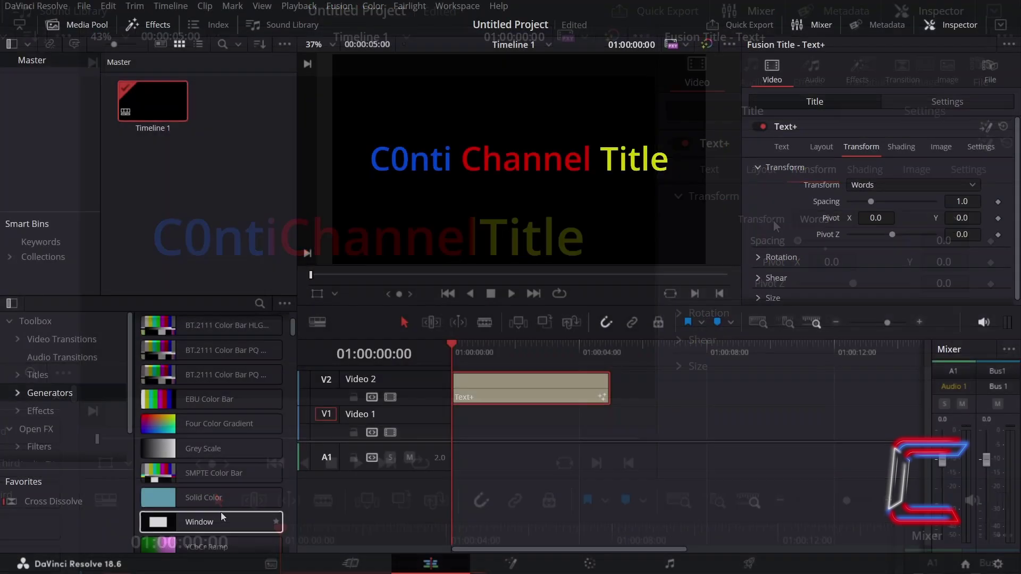
Place a Solid Color generator on Video 1 beneath the title and colour it #005500.
left_click_drag(223, 499, 454, 419)
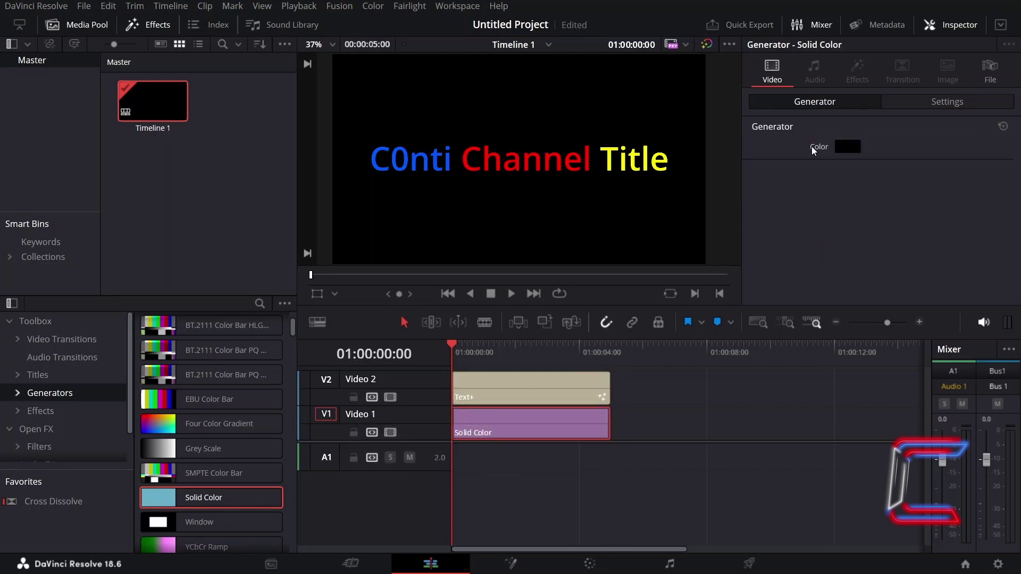
left_click(848, 147)
left_click(585, 158)
left_click(650, 245)
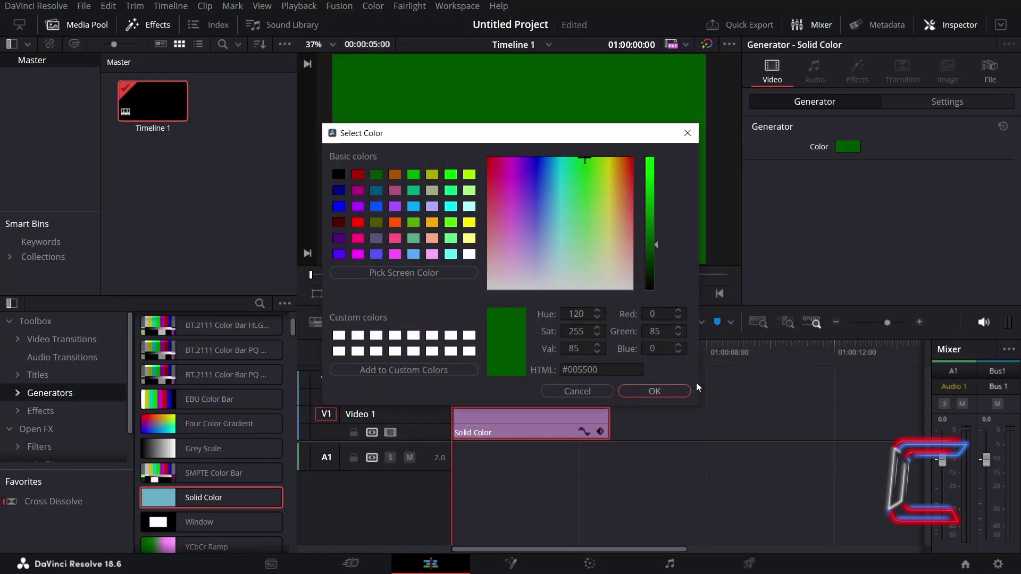
left_click(655, 391)
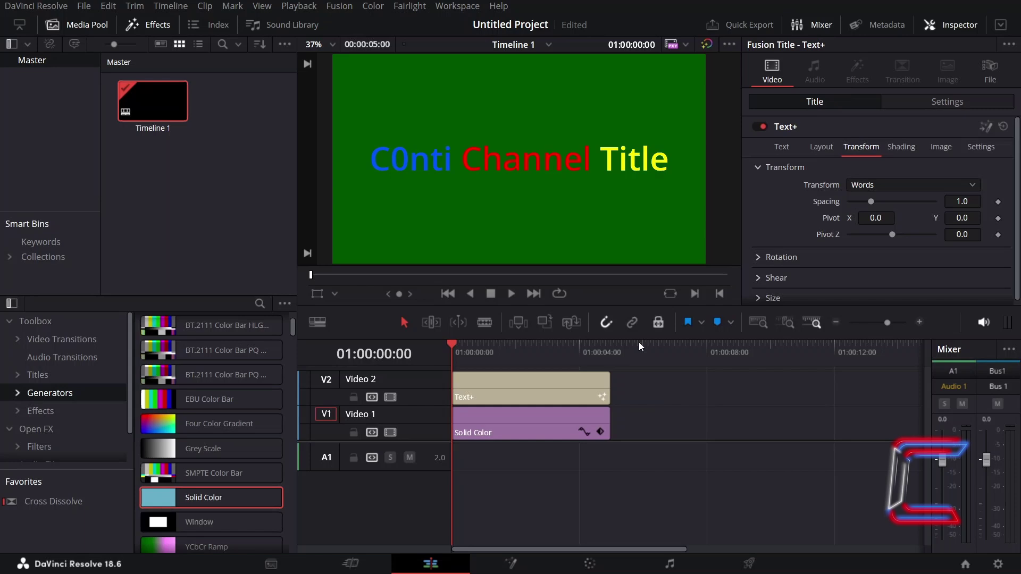
left_click(549, 433)
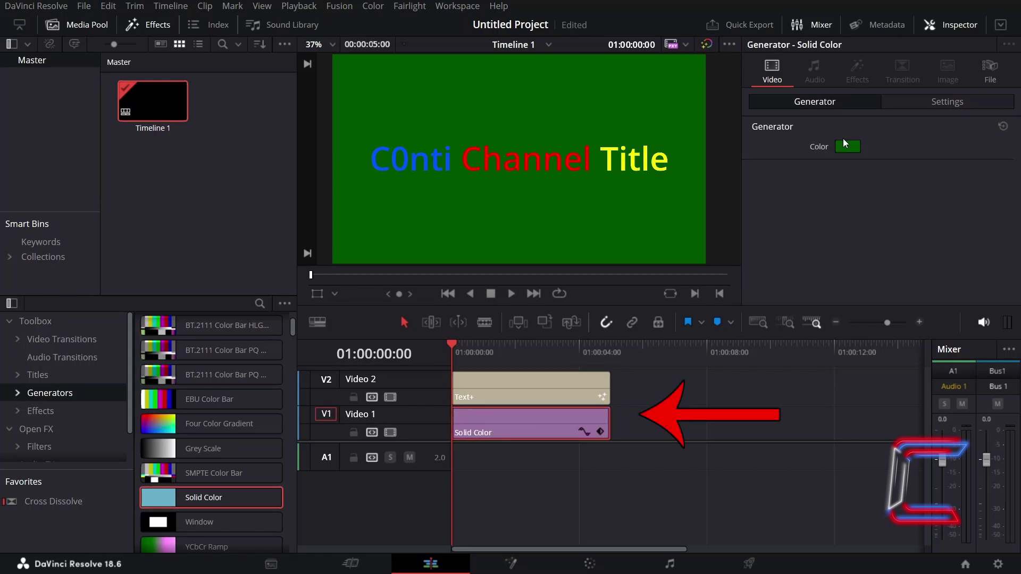